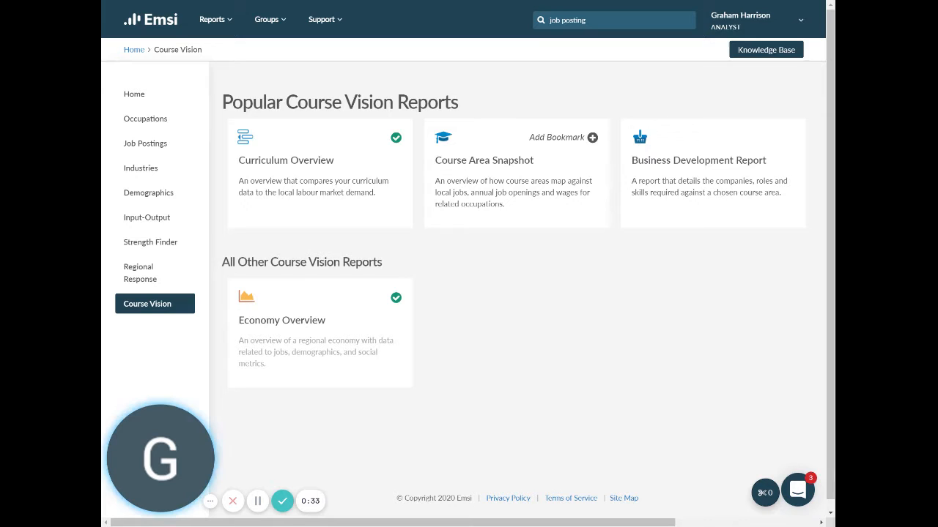
# Step: Open the Course Area Snapshot report from the popular Course Vision reports
pyautogui.click(463, 170)
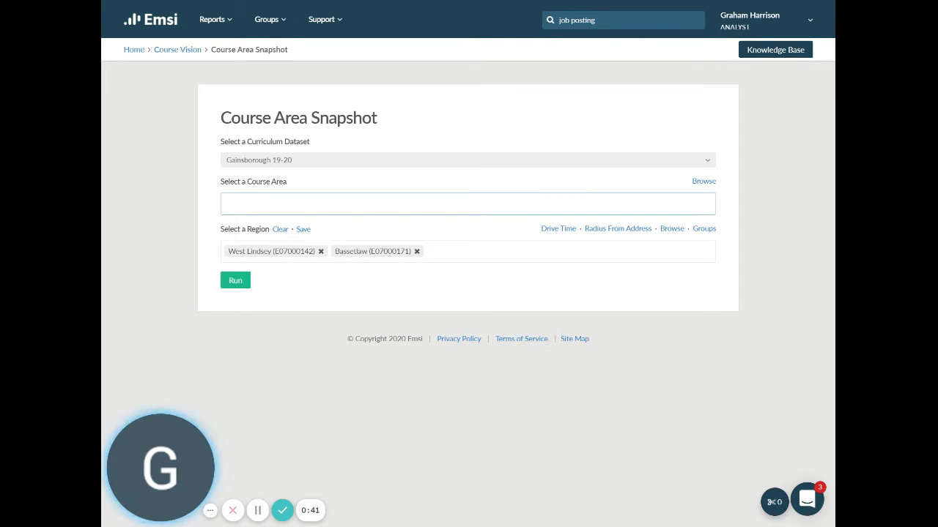
pyautogui.hotkey('alt', 'Left')
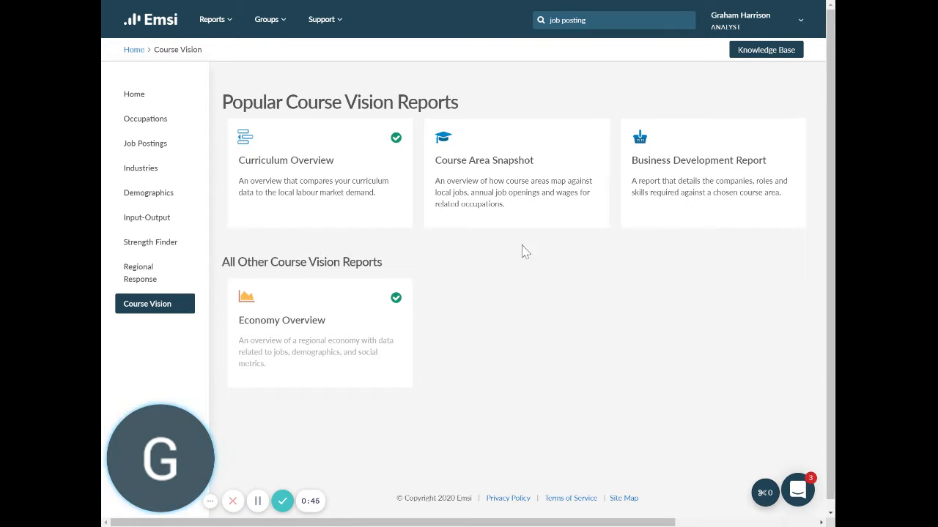
pyautogui.click(478, 170)
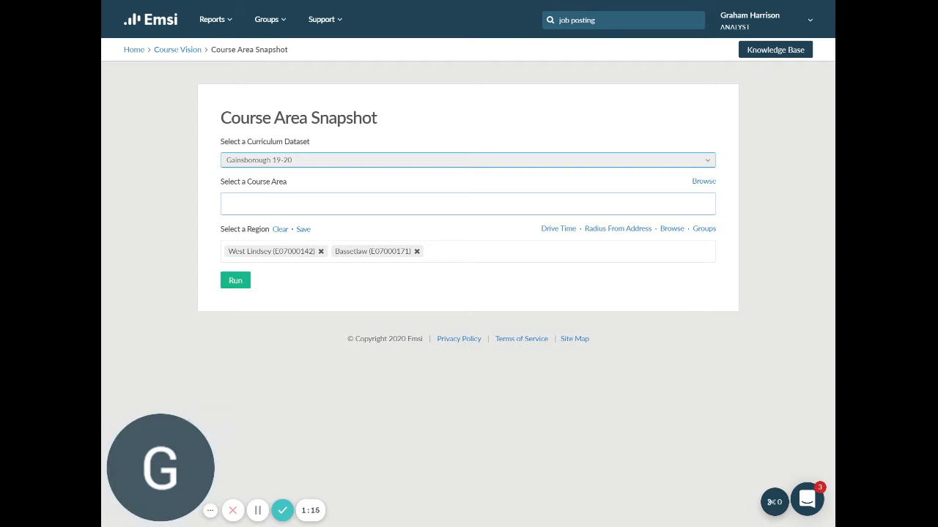
pyautogui.press('Tab')
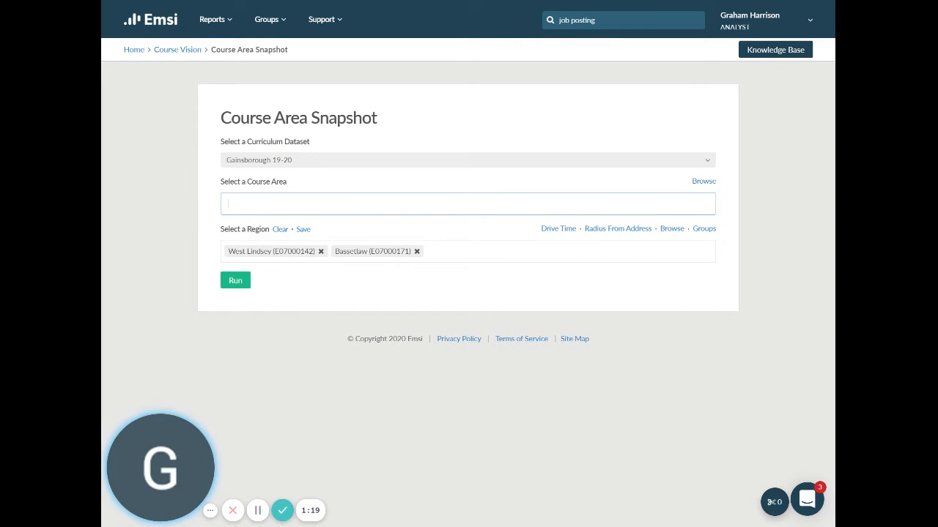
# Step: Find the Hair and Beauty course area by browsing for "hair and" and select it for the report
pyautogui.click(703, 181)
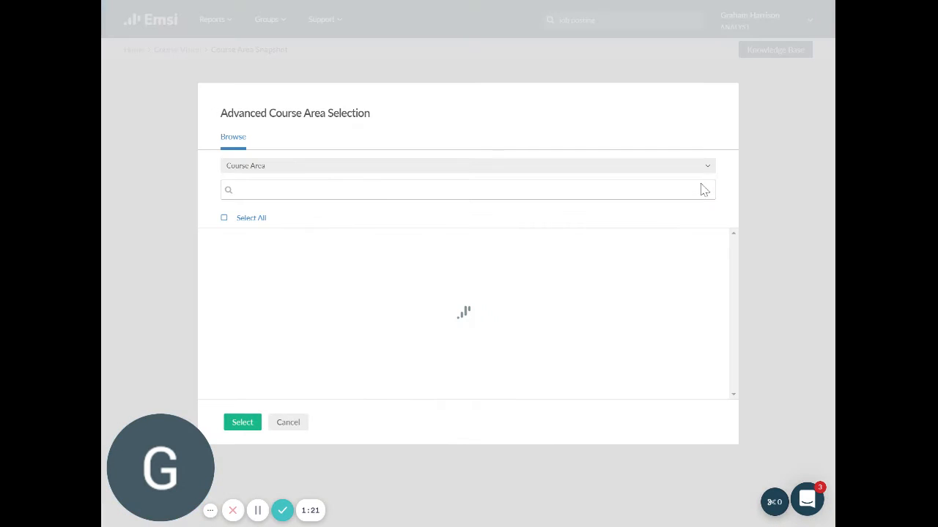
pyautogui.click(468, 190)
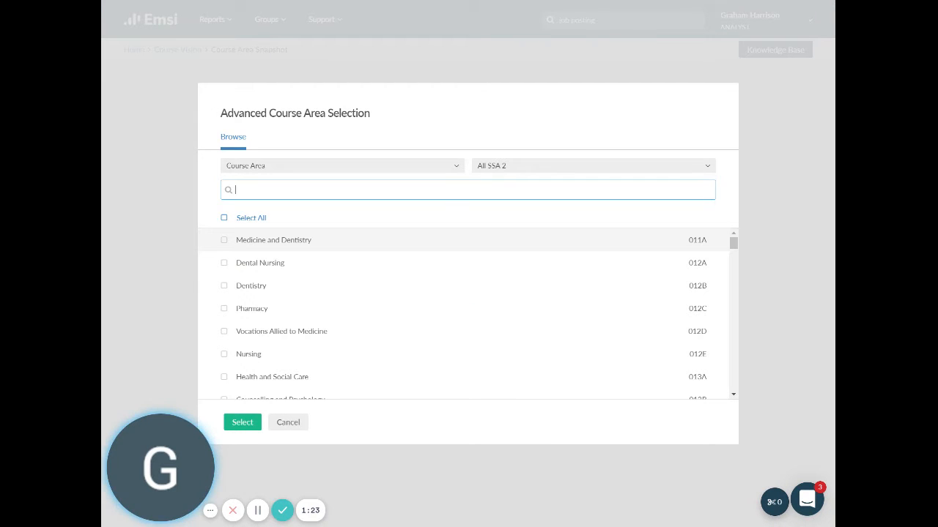
pyautogui.write('hair and')
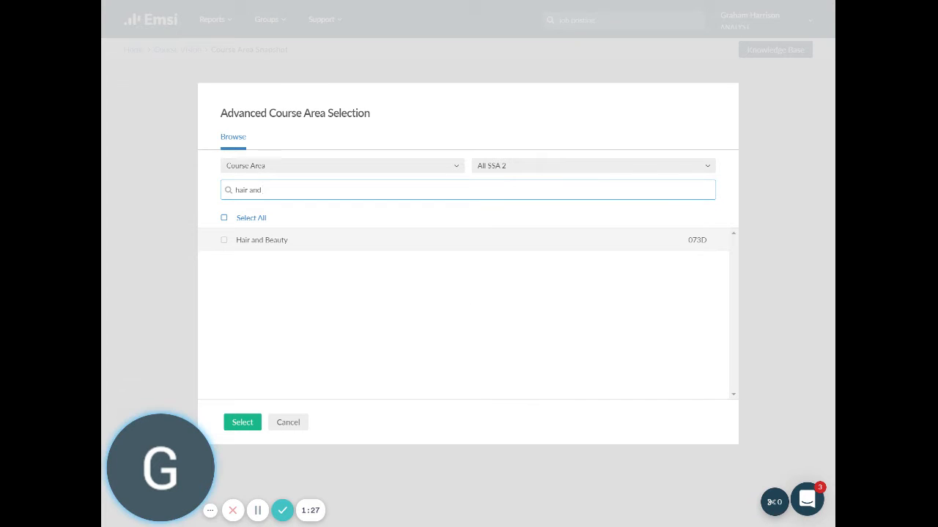
pyautogui.click(224, 242)
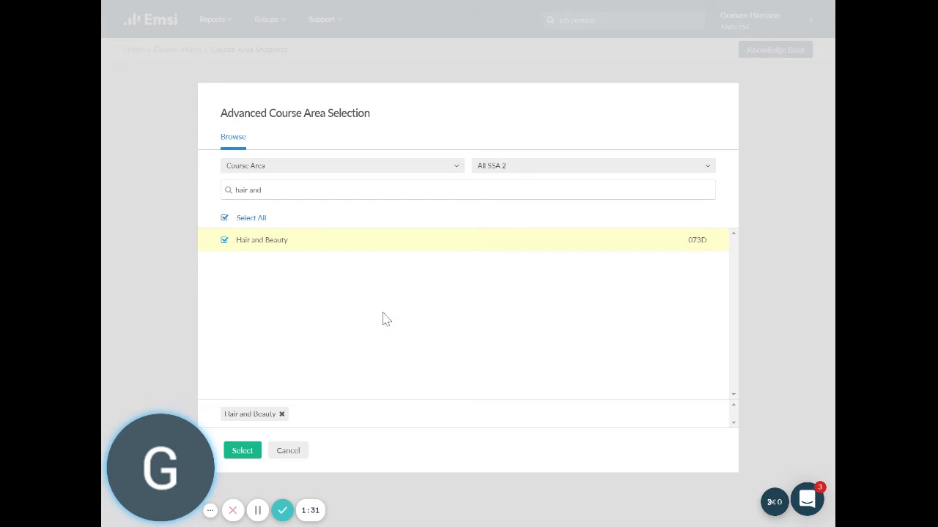
pyautogui.click(236, 452)
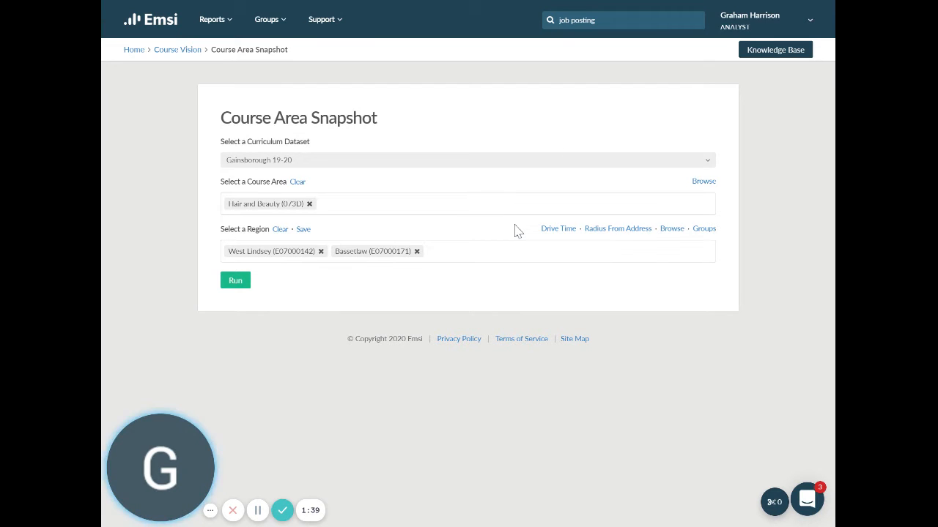
# Step: Define the region by a 10-mile radius around the college's street address in Gainsborough
pyautogui.click(617, 231)
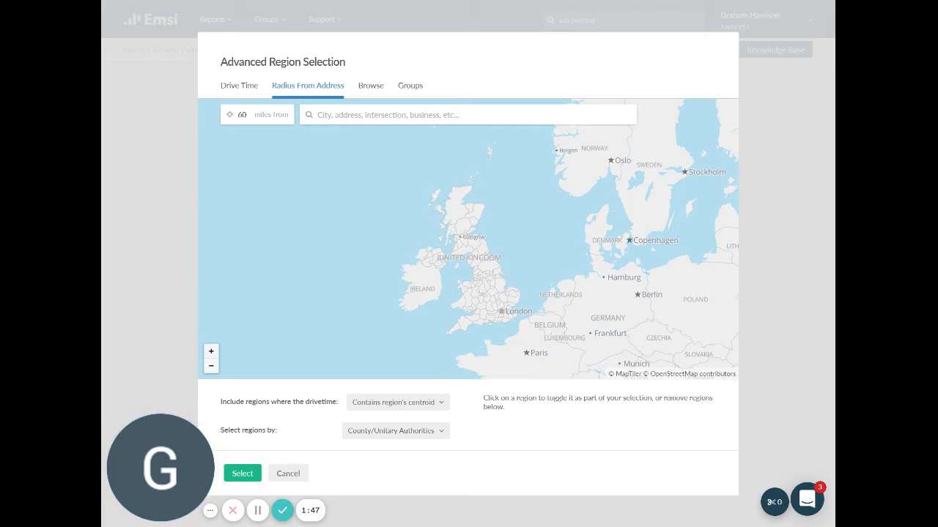
pyautogui.write('acla')
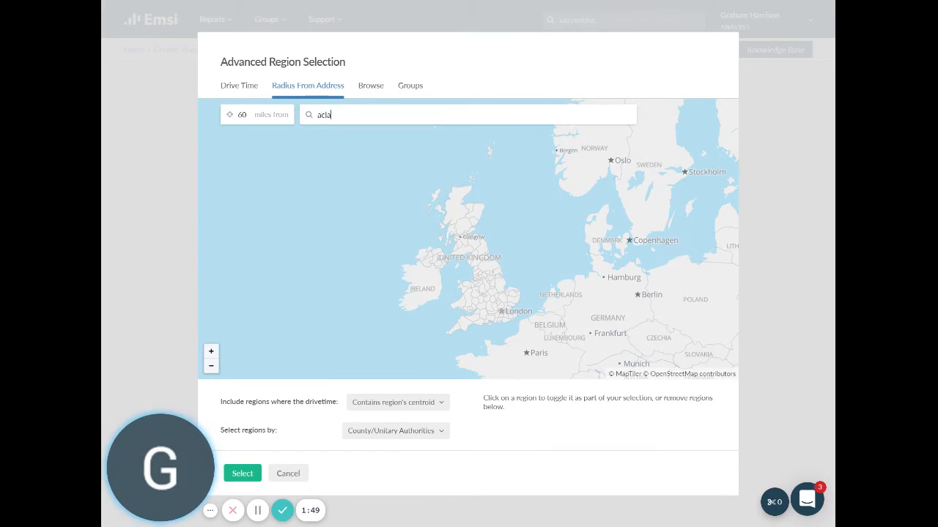
pyautogui.write('nd street')
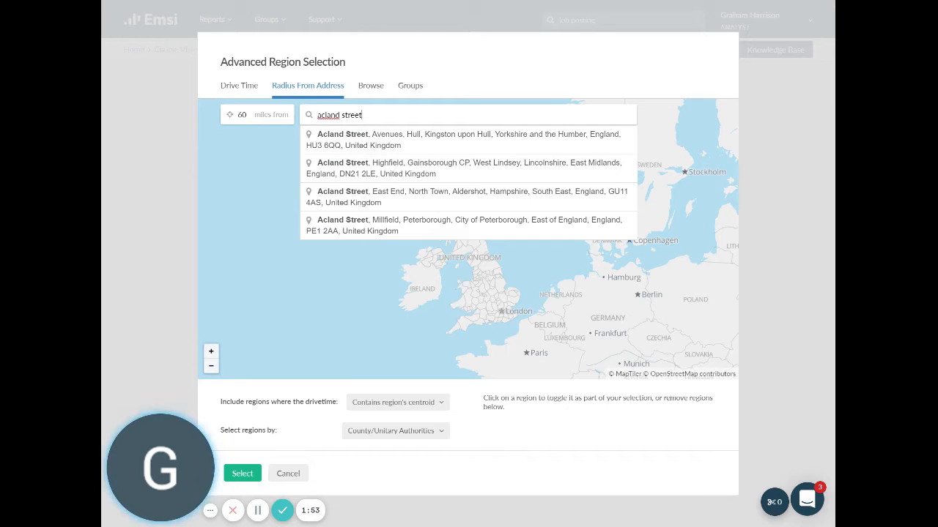
pyautogui.write(', gainsborough')
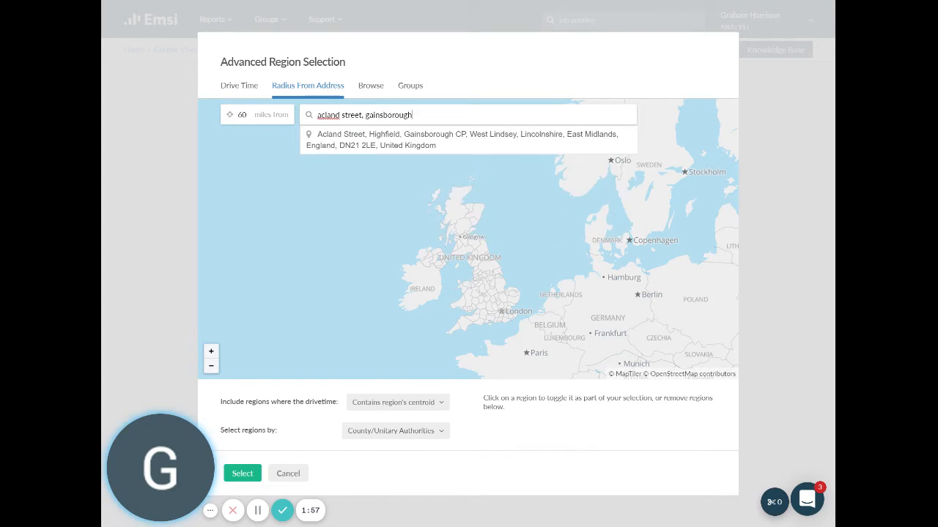
pyautogui.click(387, 148)
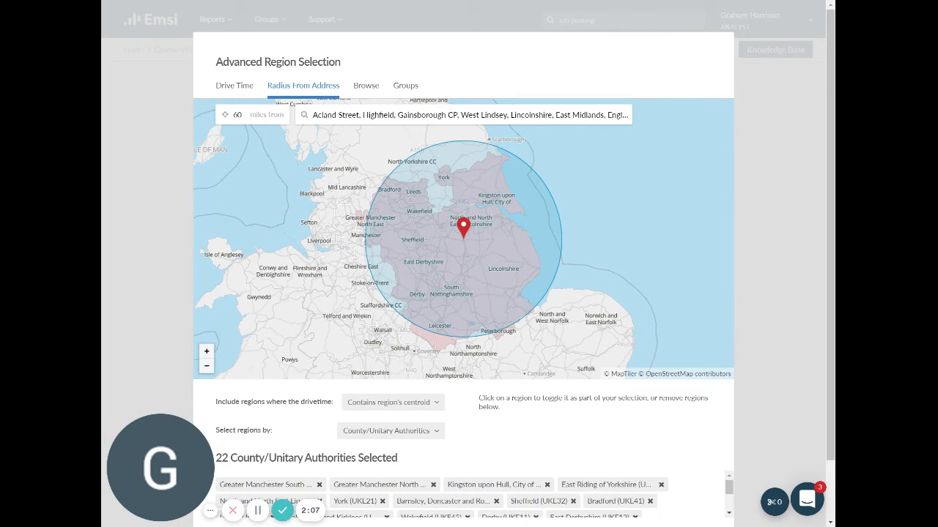
pyautogui.doubleClick(237, 115)
pyautogui.write('10')
pyautogui.press('Tab')
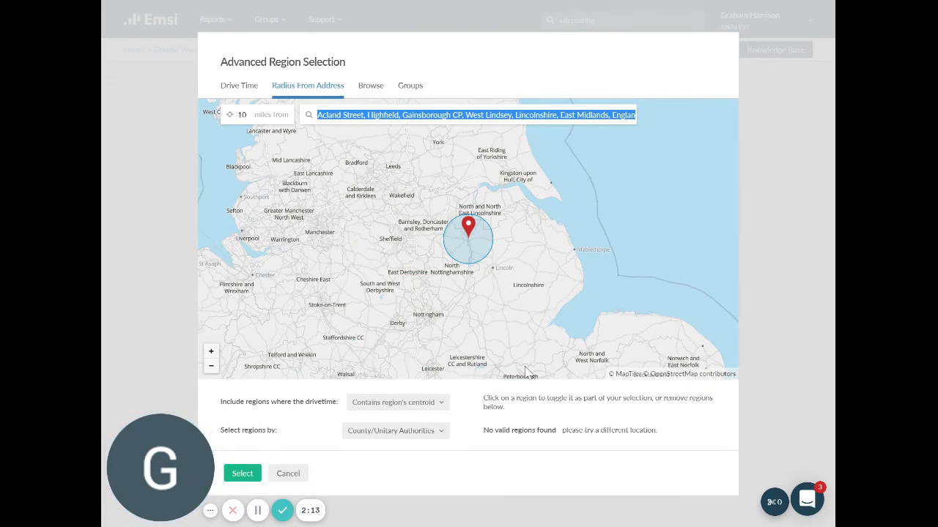
# Step: Include regions where the area contains part of the region, and select regions by Local Authorities
pyautogui.click(442, 410)
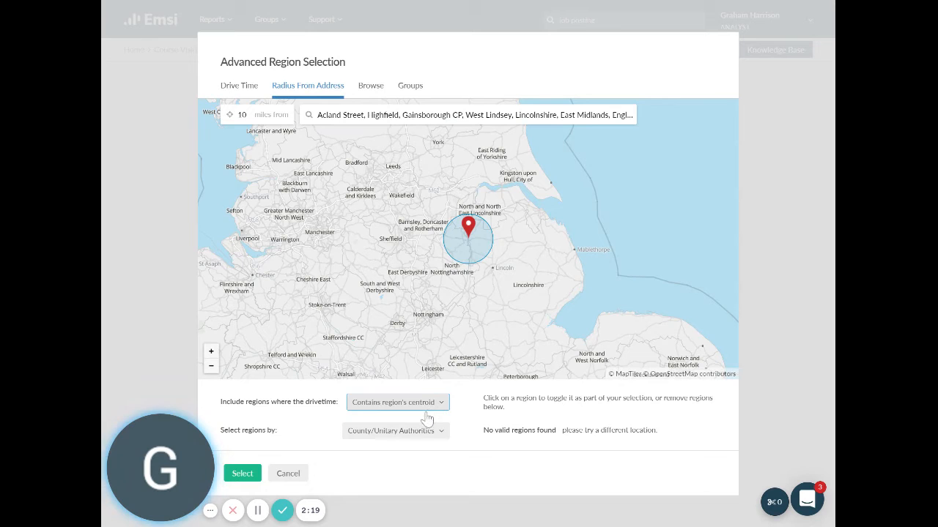
pyautogui.click(383, 461)
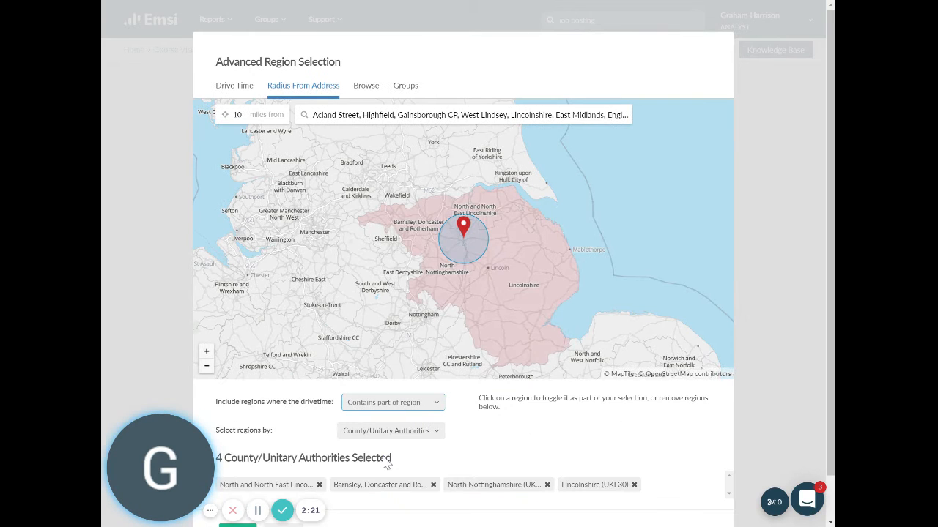
pyautogui.click(437, 434)
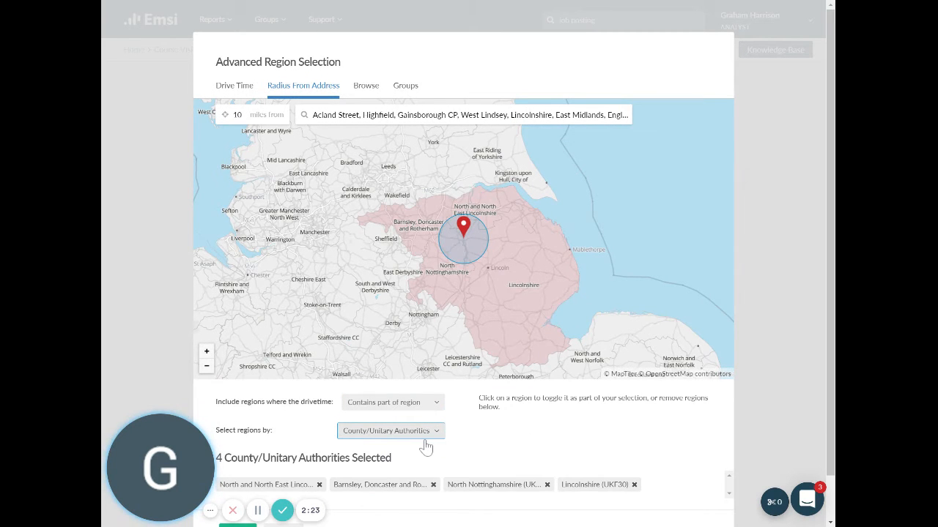
pyautogui.click(377, 472)
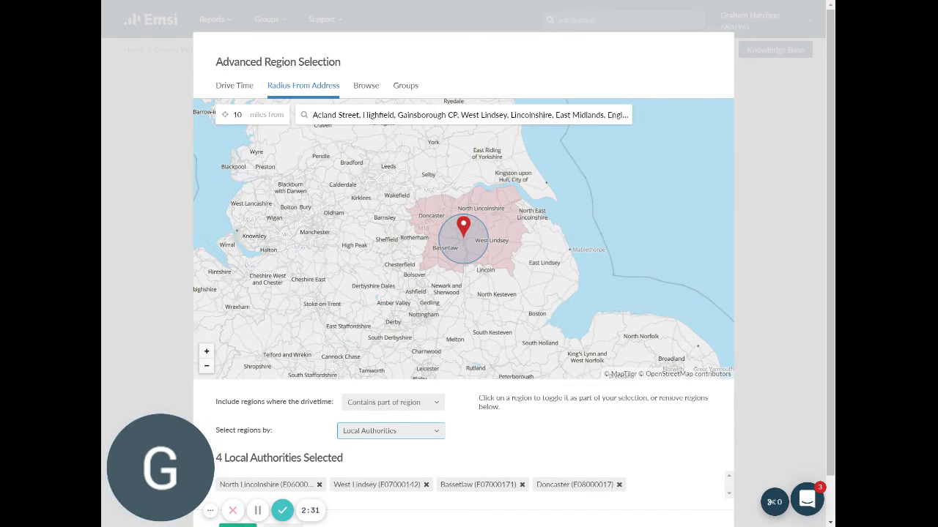
# Step: Remove Doncaster and North Lincolnshire from the selected local authorities, and run the report for the remaining regions
pyautogui.click(619, 485)
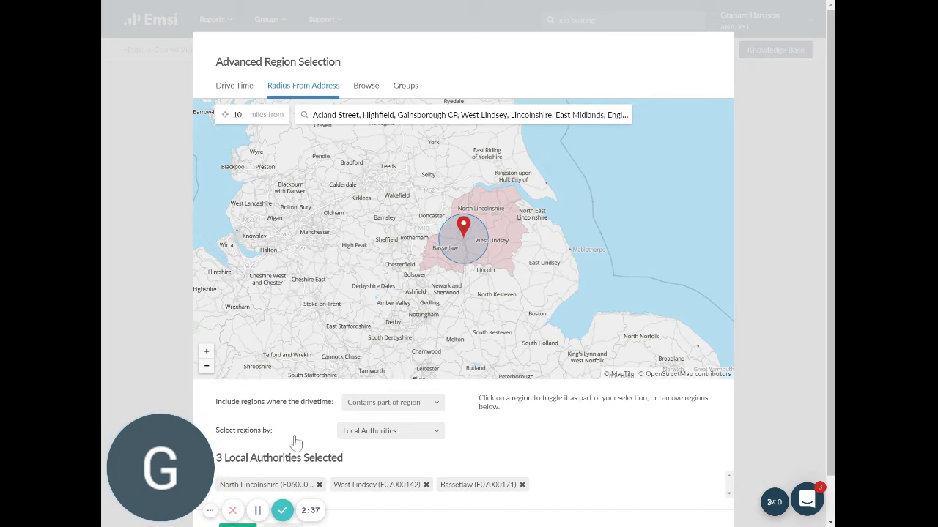
pyautogui.click(319, 486)
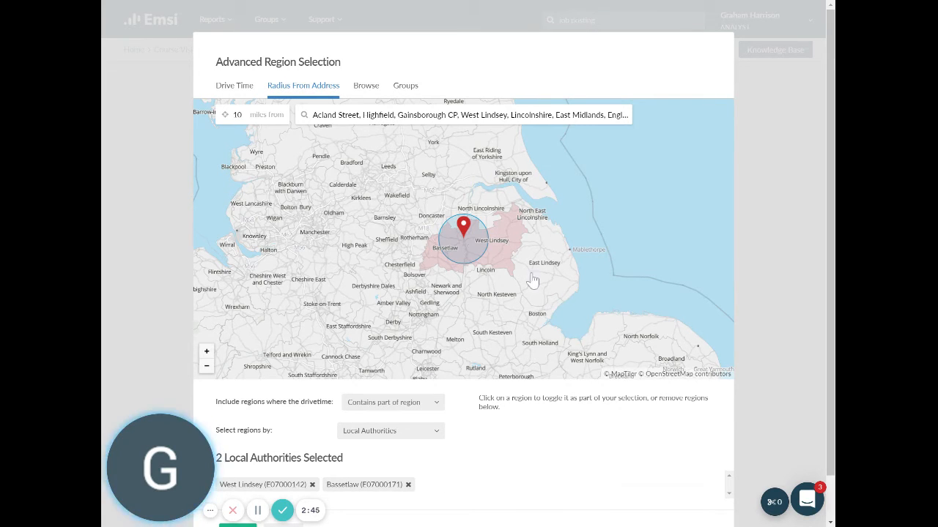
pyautogui.scroll(-1, 648, 433)
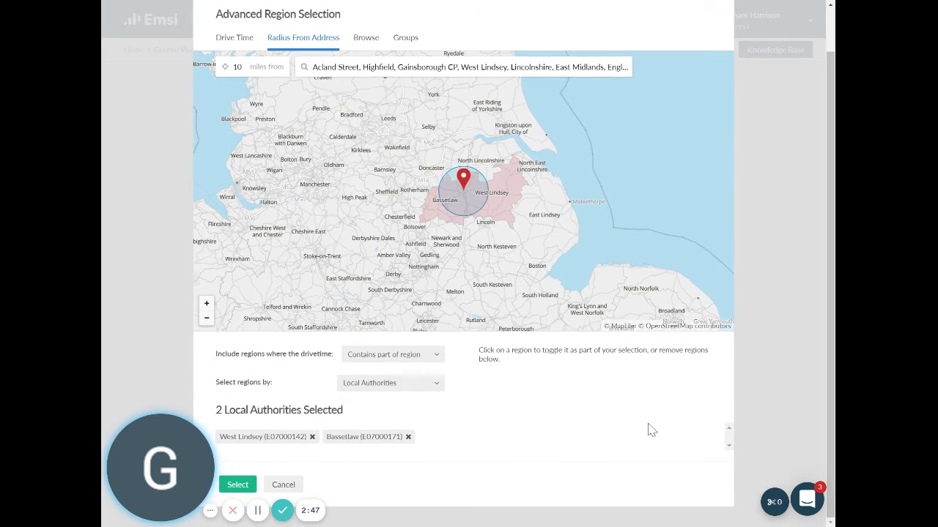
pyautogui.click(237, 485)
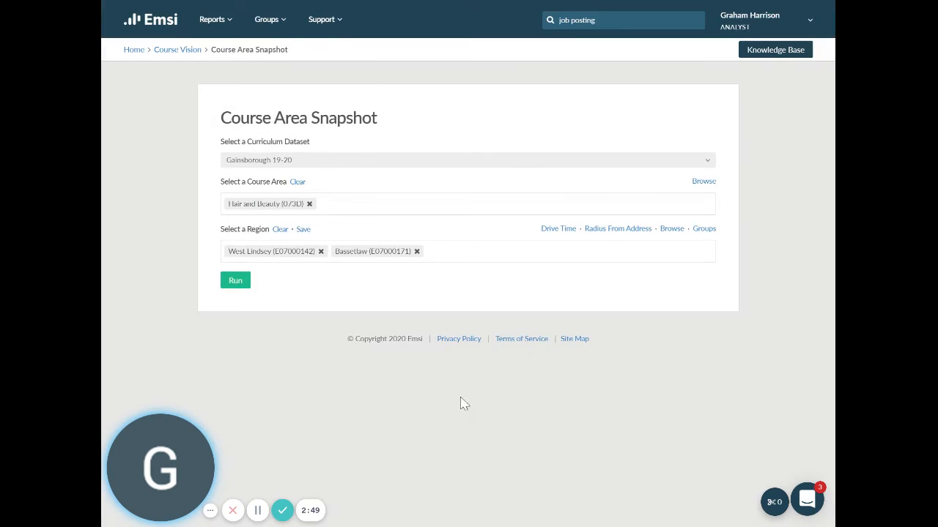
pyautogui.click(227, 285)
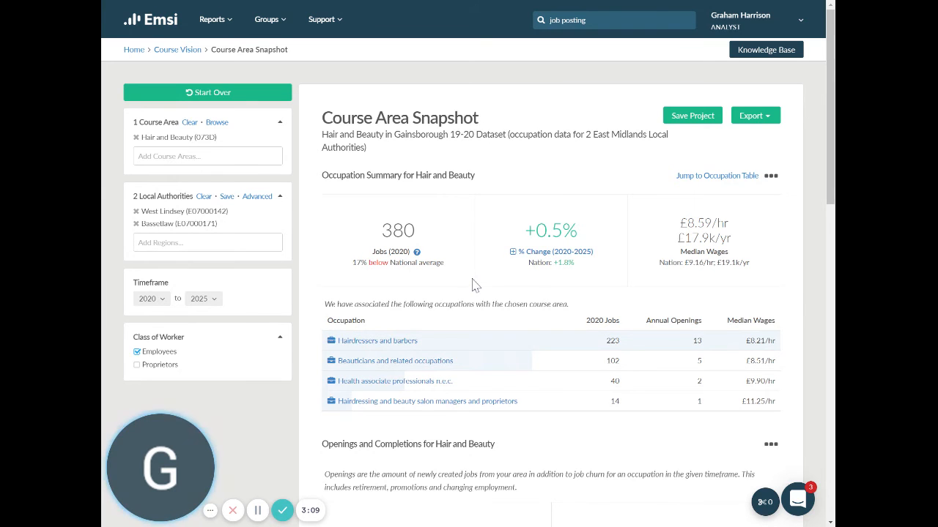
# Step: Review the Hair and Beauty report's occupation summary, openings and completions, regional trends, regional breakdown and employing industries
pyautogui.scroll(-3, 471, 286)
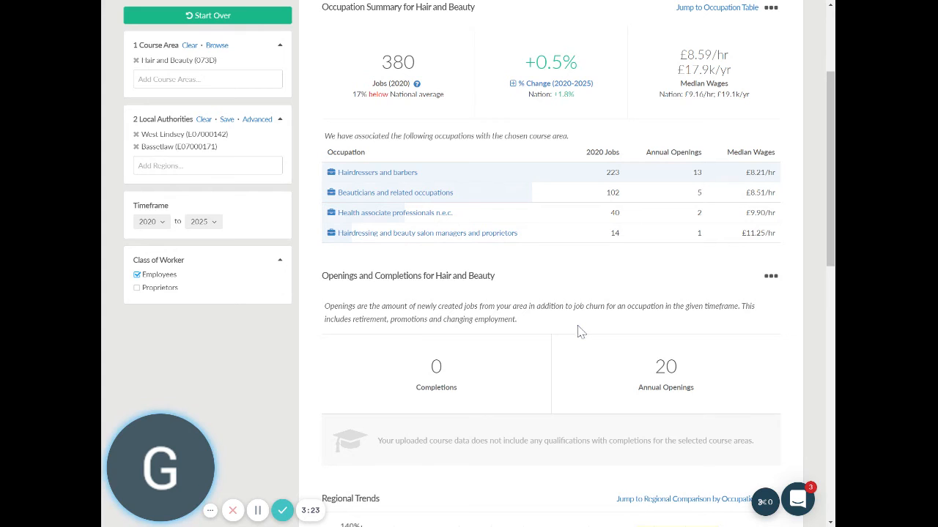
pyautogui.scroll(-1, 563, 330)
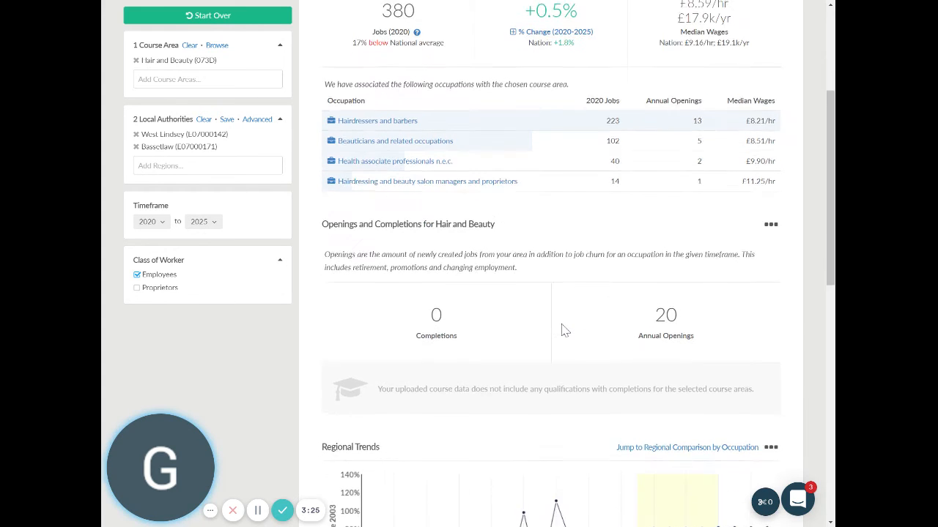
pyautogui.scroll(-3, 563, 330)
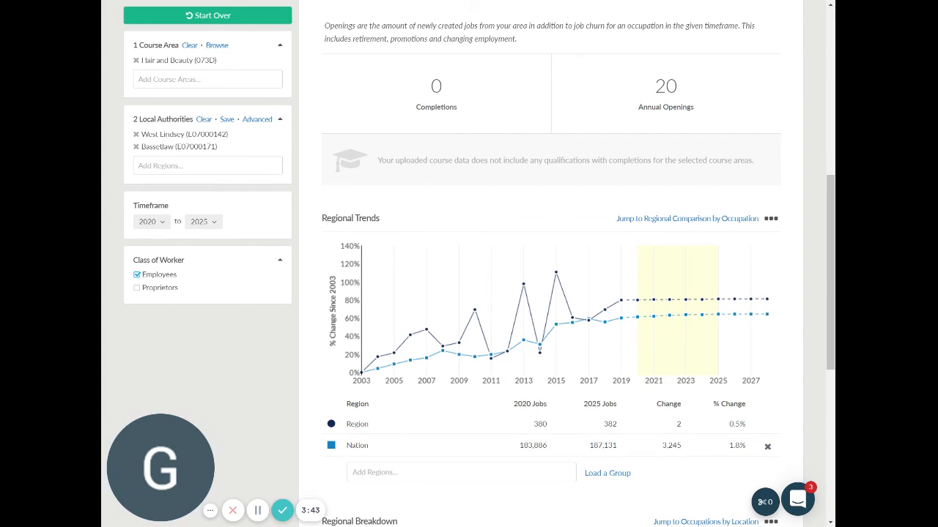
pyautogui.scroll(-3, 620, 327)
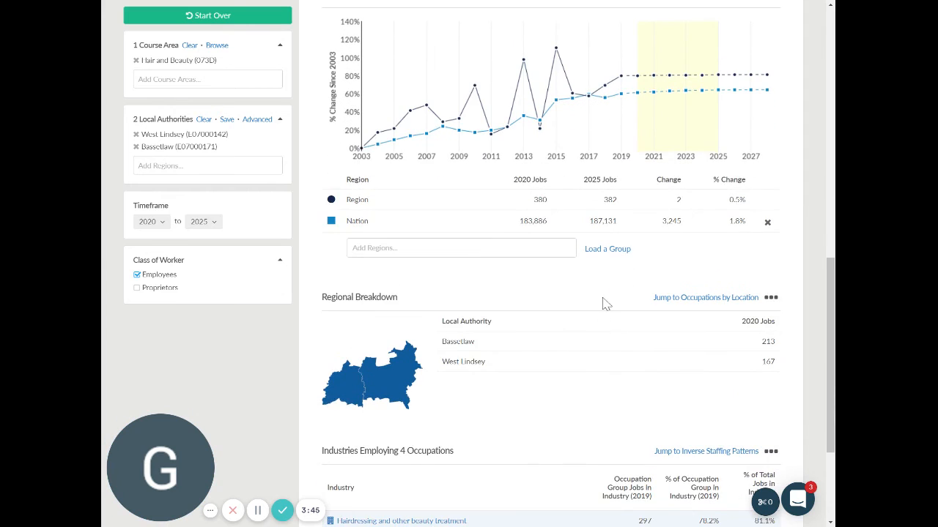
pyautogui.scroll(-3, 602, 302)
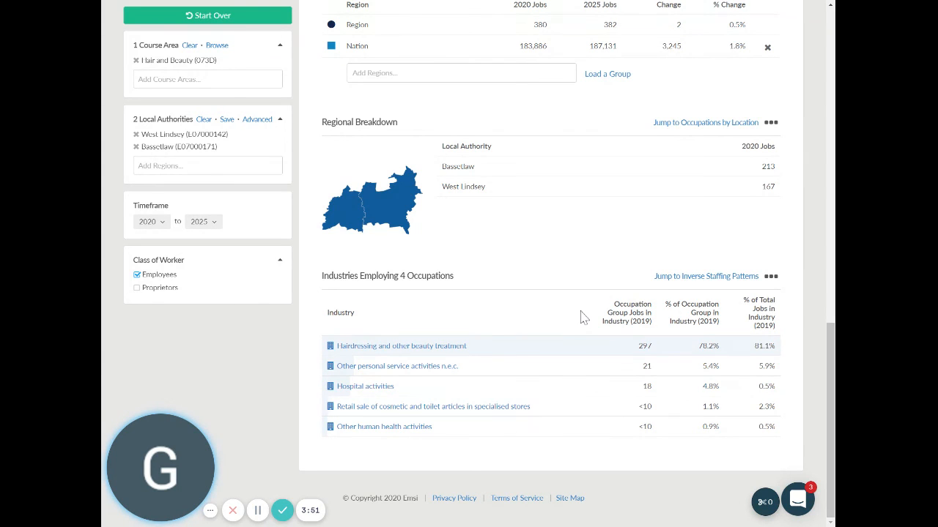
pyautogui.scroll(9, 583, 316)
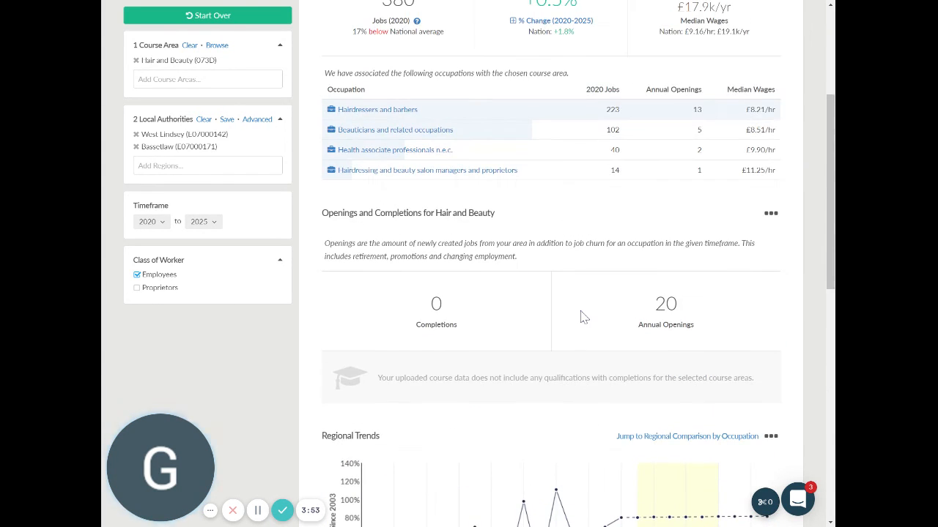
pyautogui.scroll(1, 582, 316)
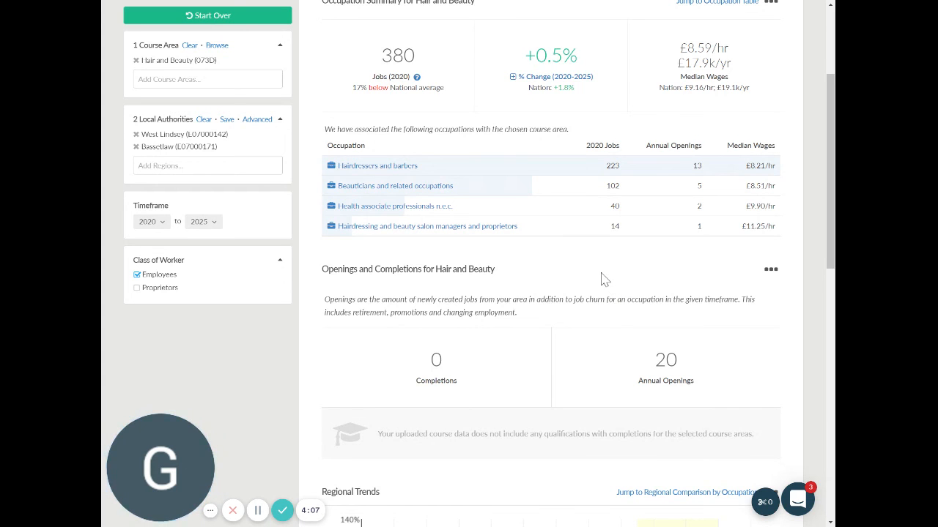
pyautogui.scroll(3, 600, 278)
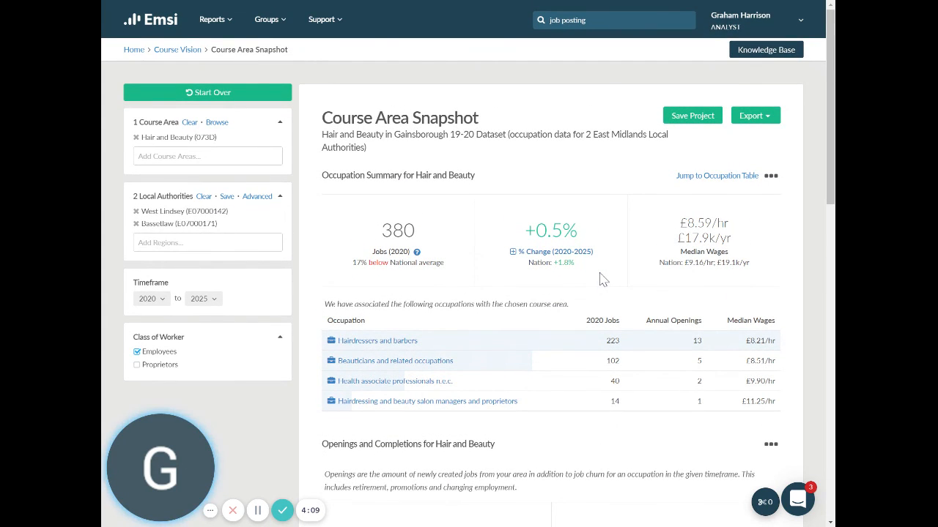